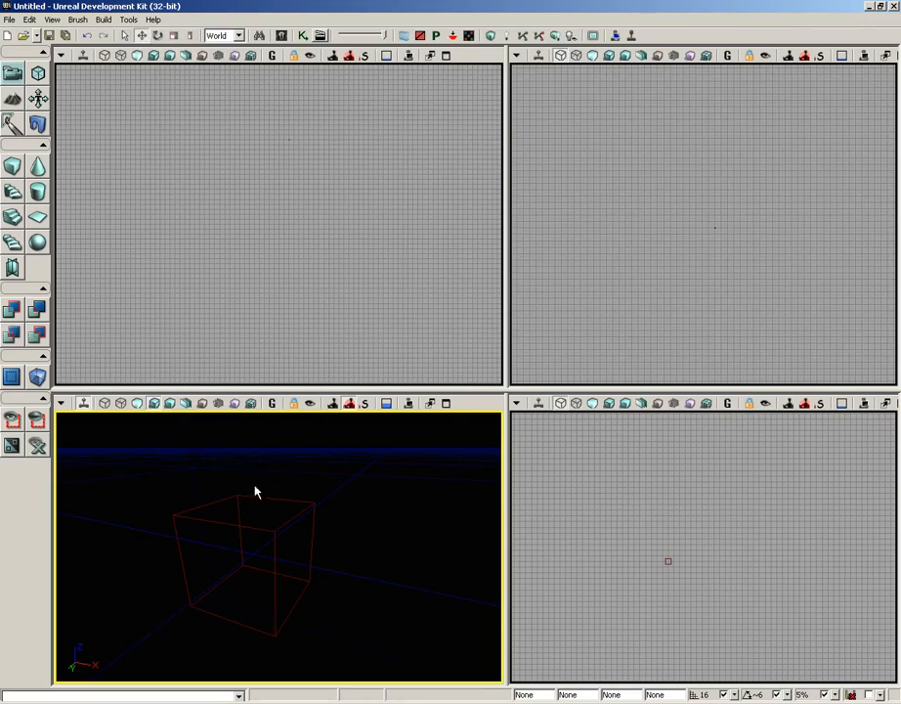
# Maximize the perspective viewport and select the red builder brush cube
pyautogui.click(447, 404)
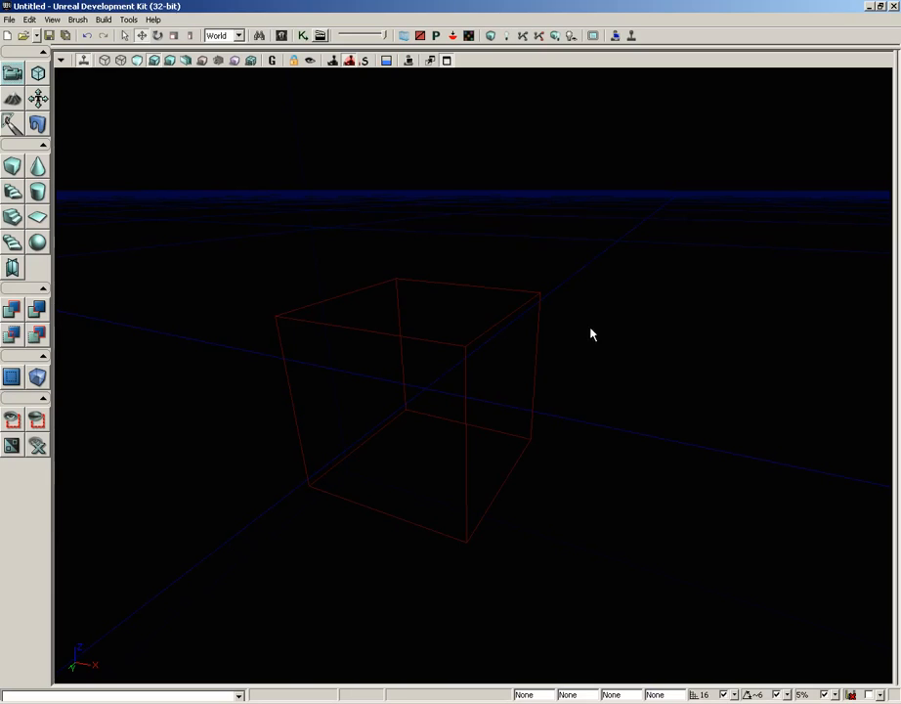
pyautogui.click(511, 311)
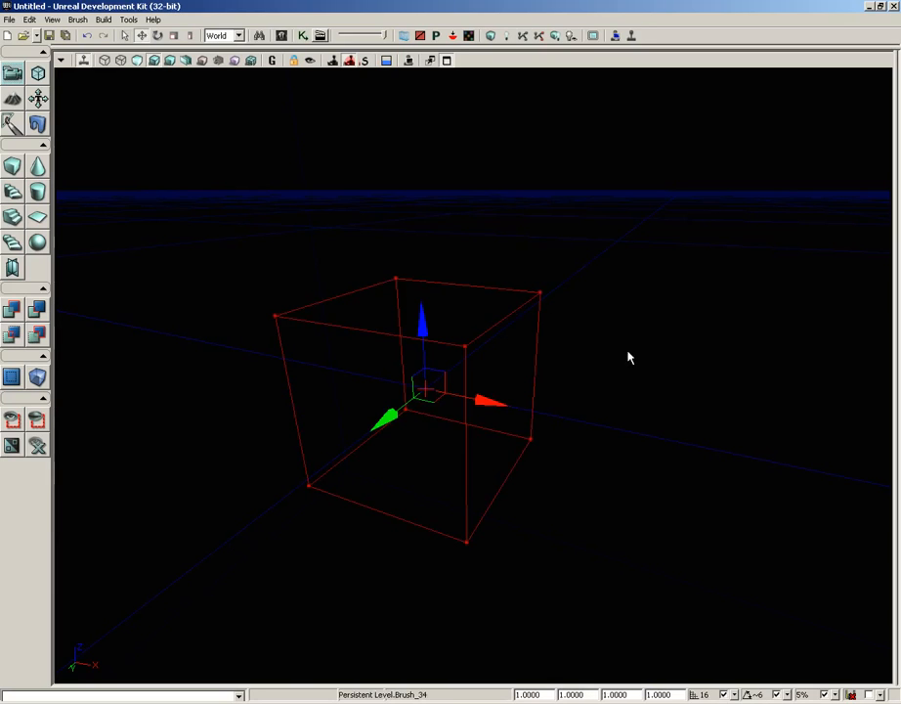
pyautogui.moveTo(628, 358); pyautogui.dragTo(604, 325, button='right')
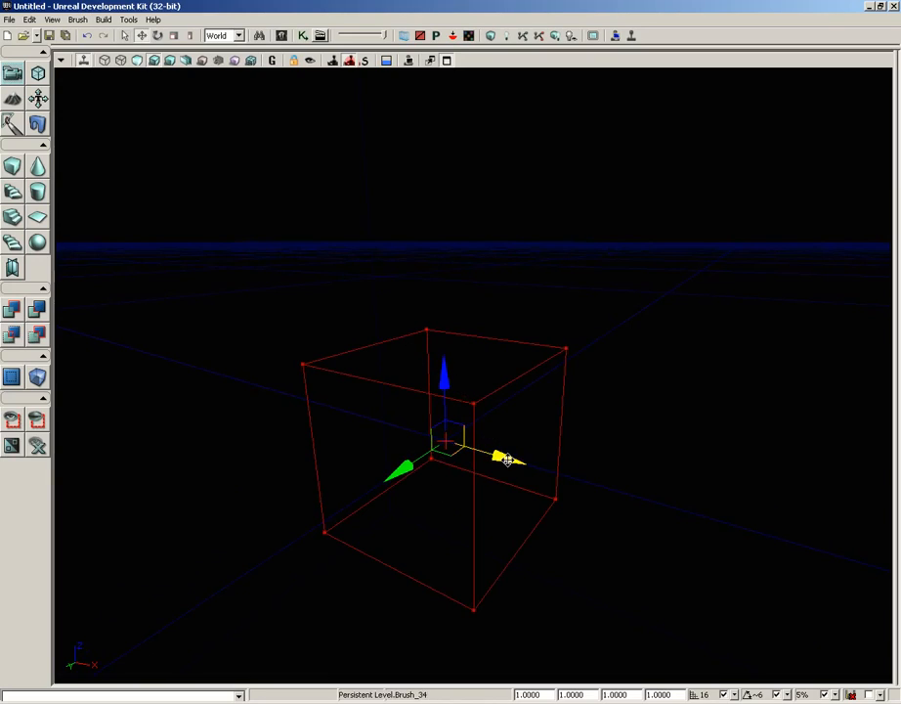
# Move the cube brush along its X, Y and Z axes individually and within the XZ plane
pyautogui.moveTo(508, 459)
pyautogui.mouseDown()
pyautogui.moveTo(389, 423)
pyautogui.moveTo(481, 422)
pyautogui.moveTo(438, 432)
pyautogui.moveTo(473, 465)
pyautogui.mouseUp()
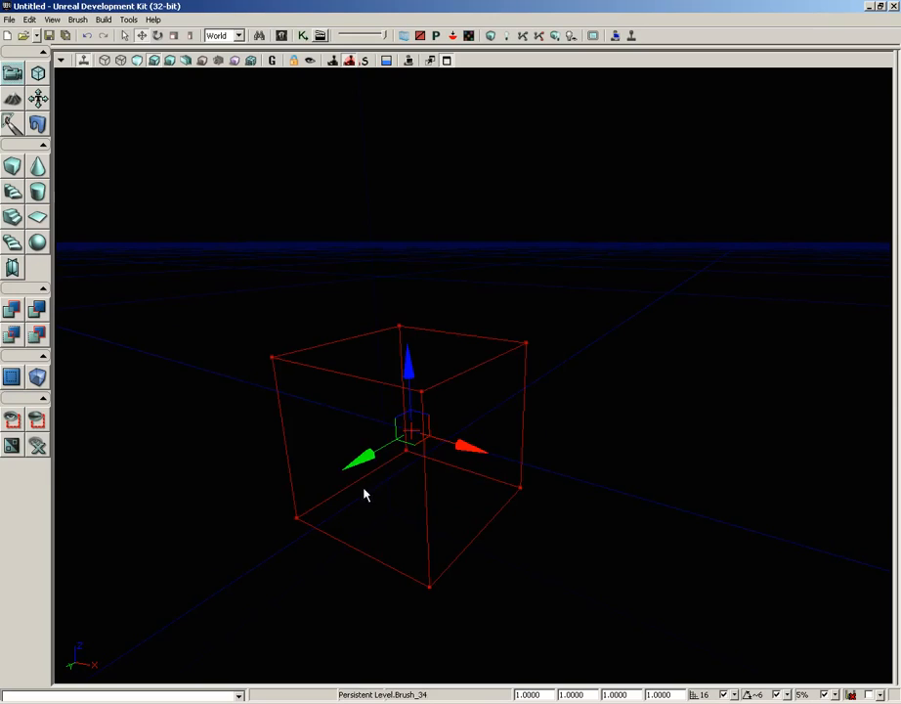
pyautogui.moveTo(366, 459)
pyautogui.mouseDown()
pyautogui.moveTo(425, 431)
pyautogui.moveTo(444, 446)
pyautogui.moveTo(469, 428)
pyautogui.mouseUp()
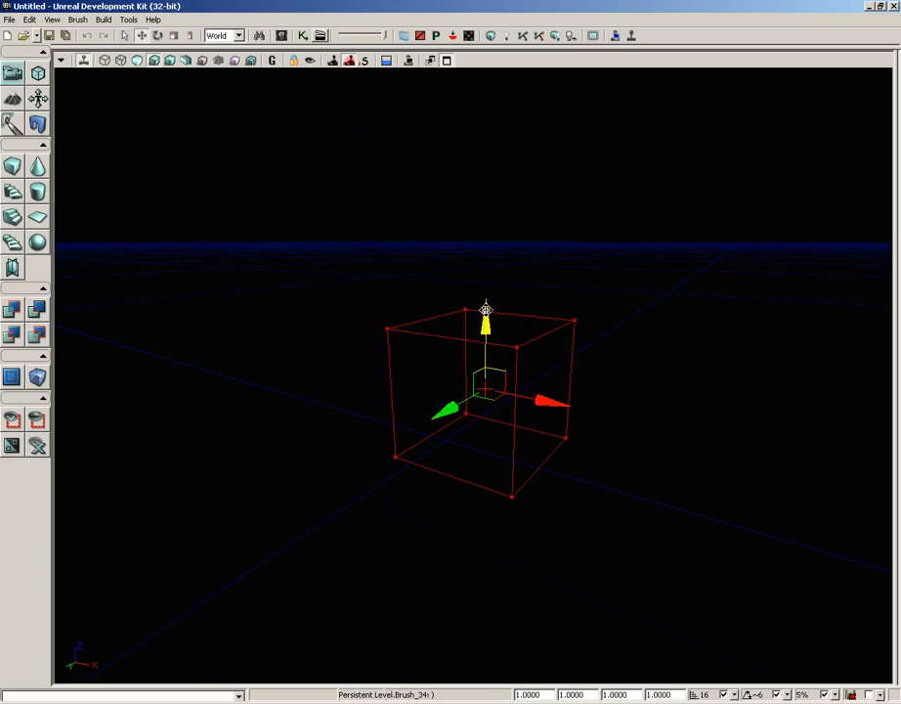
pyautogui.moveTo(486, 311); pyautogui.dragTo(485, 256)
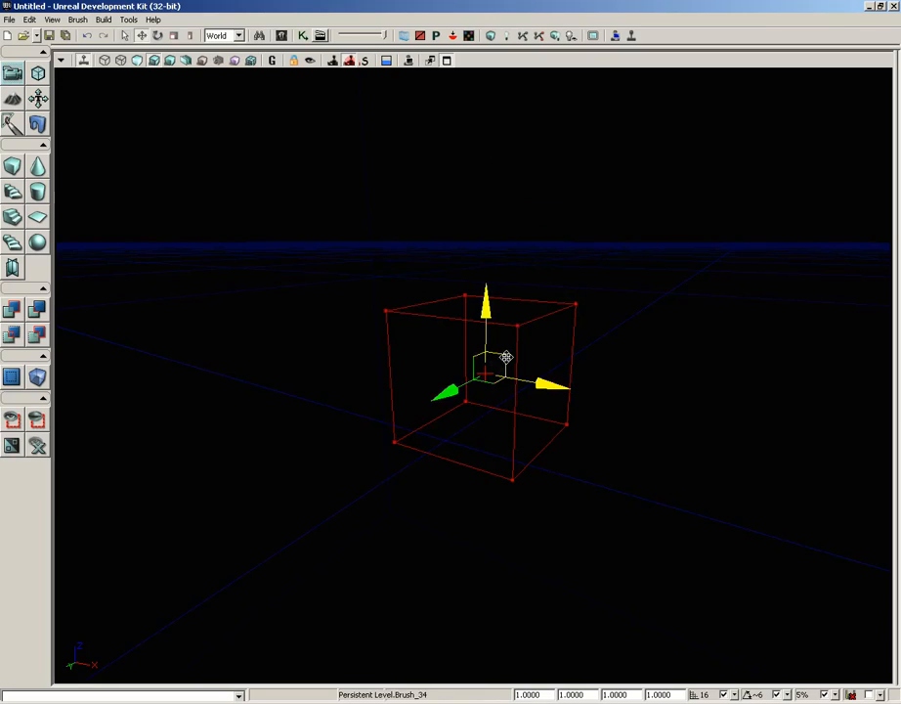
pyautogui.moveTo(507, 358)
pyautogui.mouseDown()
pyautogui.moveTo(482, 350)
pyautogui.moveTo(525, 455)
pyautogui.moveTo(511, 283)
pyautogui.moveTo(472, 347)
pyautogui.moveTo(465, 338)
pyautogui.mouseUp()
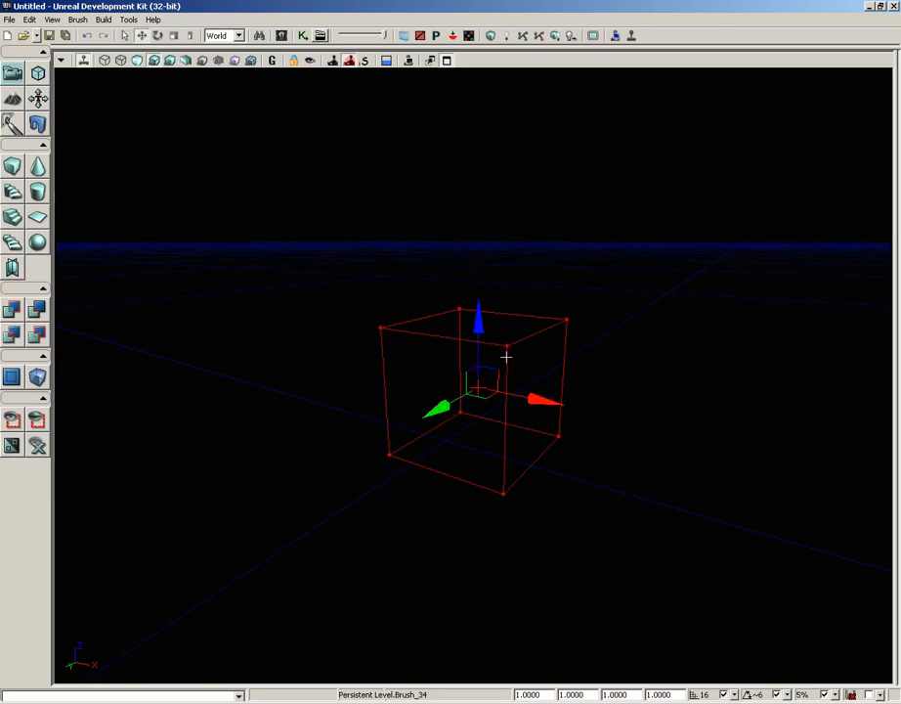
# Rotate the cube brush around its Y axis and scale it up uniformly
pyautogui.click(159, 37)
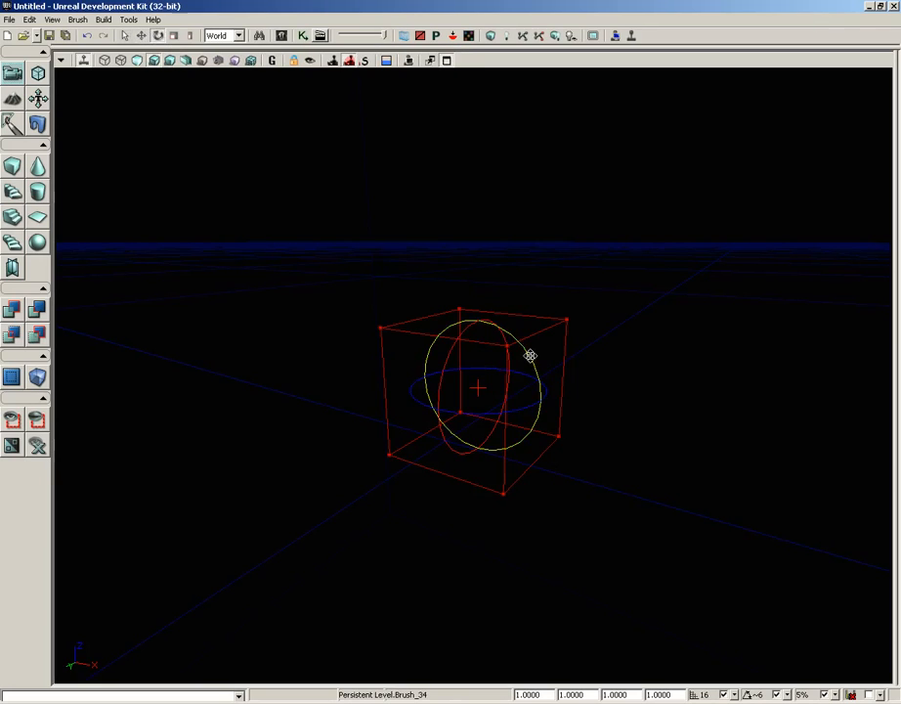
pyautogui.moveTo(529, 354)
pyautogui.mouseDown()
pyautogui.moveTo(518, 407)
pyautogui.moveTo(419, 267)
pyautogui.moveTo(464, 394)
pyautogui.moveTo(430, 311)
pyautogui.moveTo(443, 362)
pyautogui.moveTo(470, 358)
pyautogui.moveTo(476, 282)
pyautogui.moveTo(427, 378)
pyautogui.moveTo(515, 372)
pyautogui.moveTo(527, 360)
pyautogui.moveTo(531, 418)
pyautogui.moveTo(608, 380)
pyautogui.moveTo(545, 375)
pyautogui.mouseUp()
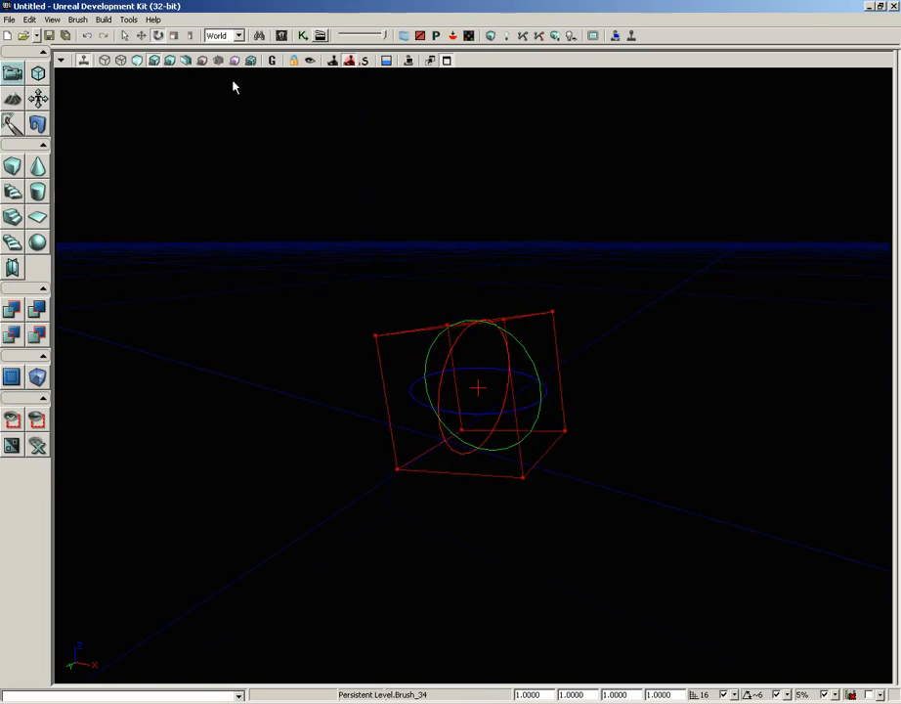
pyautogui.click(175, 36)
pyautogui.moveTo(477, 306)
pyautogui.mouseDown()
pyautogui.moveTo(475, 203)
pyautogui.moveTo(473, 381)
pyautogui.moveTo(459, 293)
pyautogui.moveTo(454, 374)
pyautogui.moveTo(442, 325)
pyautogui.mouseUp()
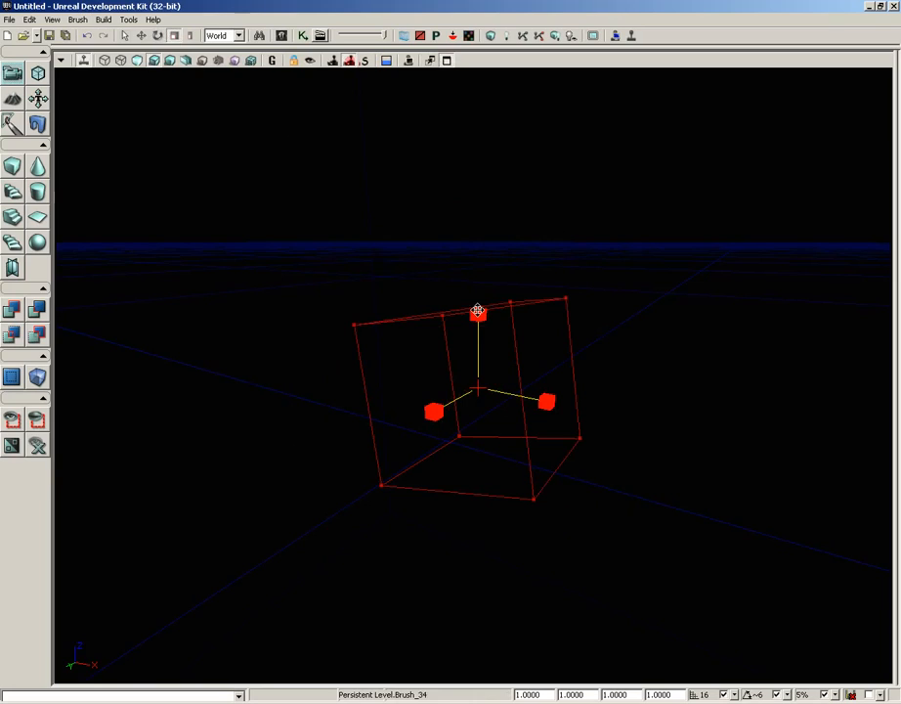
# Scale the cube brush non-uniformly along its X and Z axes
pyautogui.click(191, 37)
pyautogui.moveTo(548, 402)
pyautogui.mouseDown()
pyautogui.moveTo(445, 380)
pyautogui.moveTo(654, 384)
pyautogui.moveTo(460, 344)
pyautogui.moveTo(641, 369)
pyautogui.moveTo(528, 344)
pyautogui.mouseUp()
pyautogui.moveTo(479, 316)
pyautogui.mouseDown()
pyautogui.moveTo(479, 426)
pyautogui.moveTo(477, 315)
pyautogui.moveTo(475, 331)
pyautogui.mouseUp()
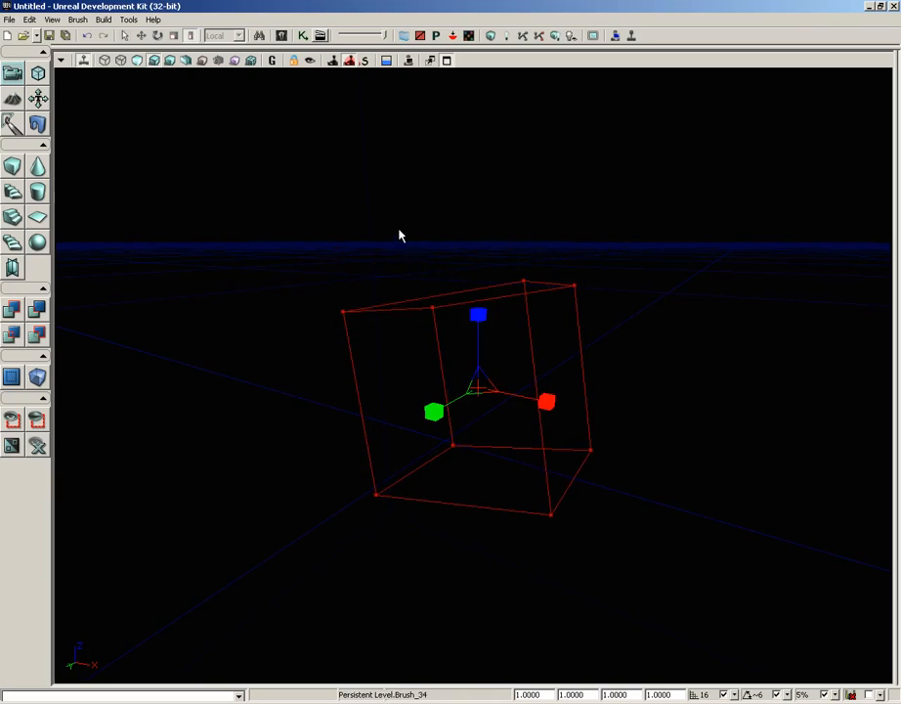
# Hide the brush's transform widget with selection mode and bring it back in uniform scaling mode
pyautogui.click(128, 37)
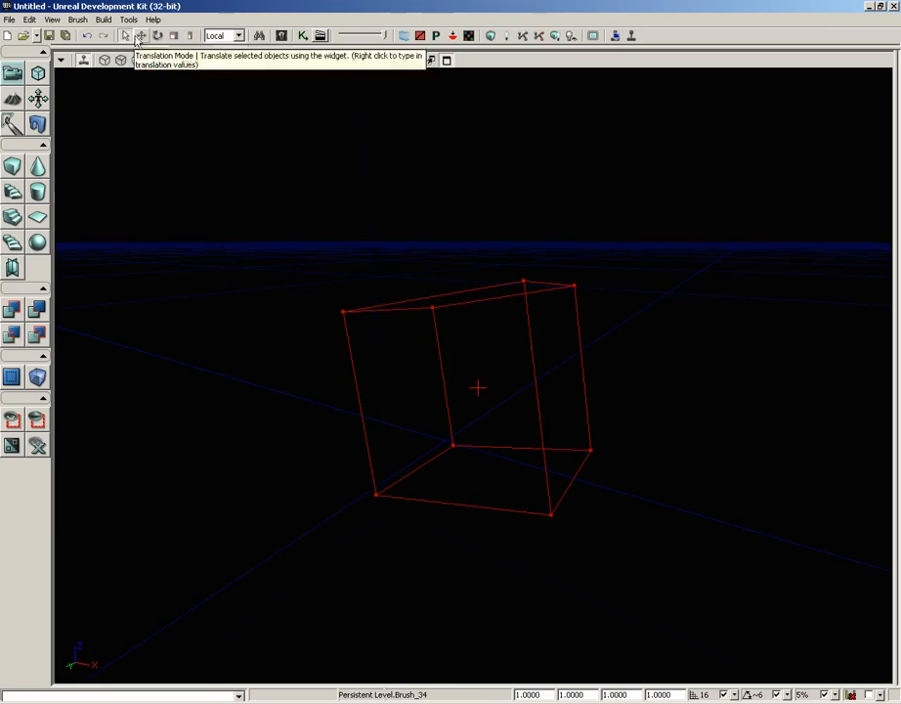
pyautogui.moveTo(479, 384); pyautogui.dragTo(479, 424)
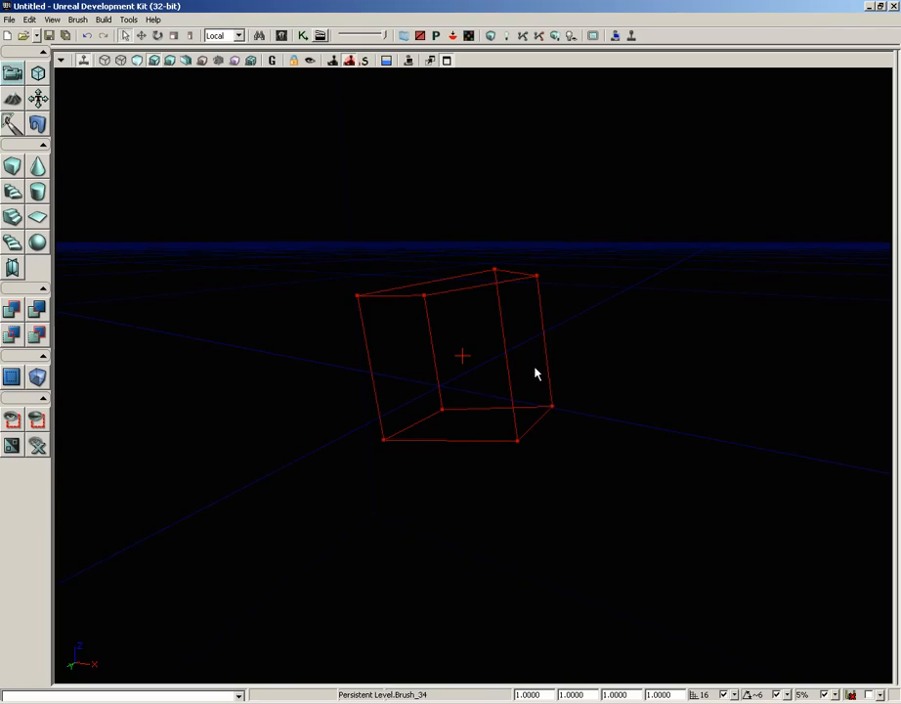
pyautogui.click(189, 39)
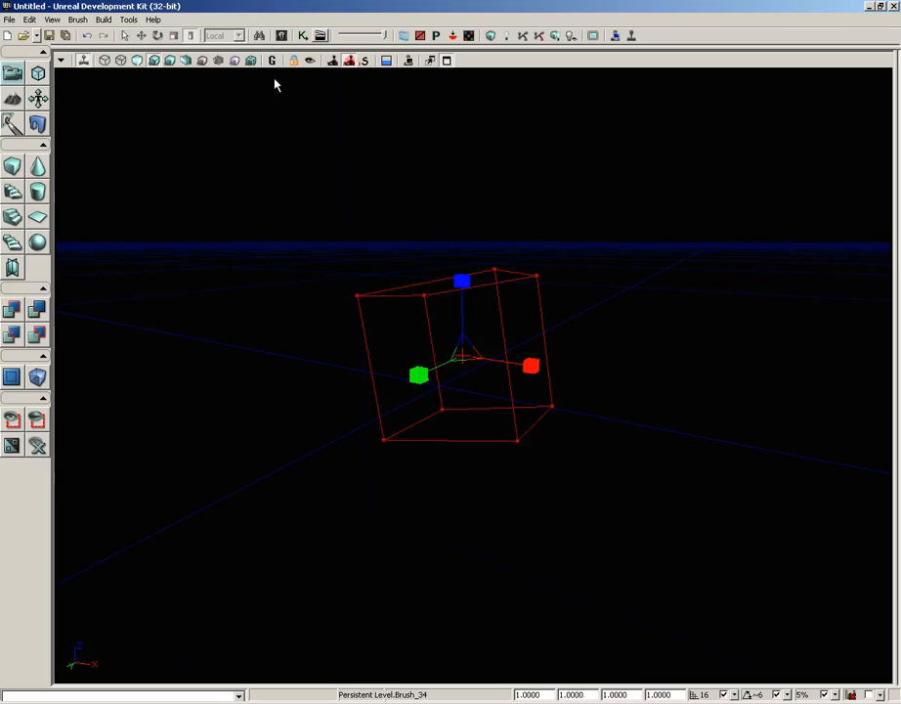
pyautogui.click(174, 36)
pyautogui.moveTo(338, 302)
pyautogui.mouseDown()
pyautogui.moveTo(394, 235)
pyautogui.moveTo(353, 231)
pyautogui.moveTo(346, 246)
pyautogui.mouseUp()
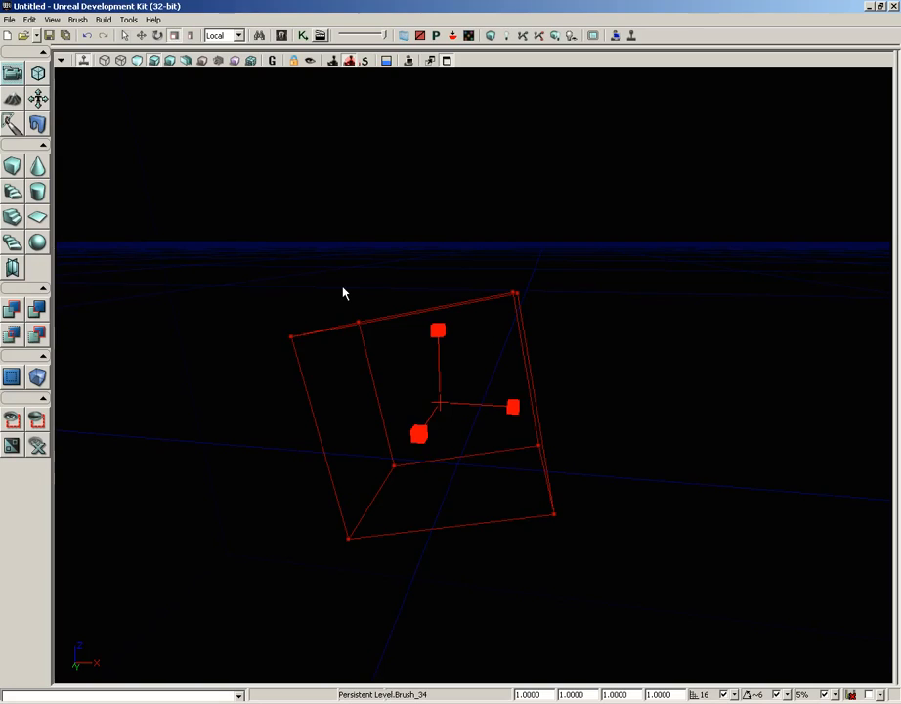
pyautogui.moveTo(394, 244)
pyautogui.mouseDown()
pyautogui.moveTo(398, 266)
pyautogui.moveTo(391, 240)
pyautogui.mouseUp()
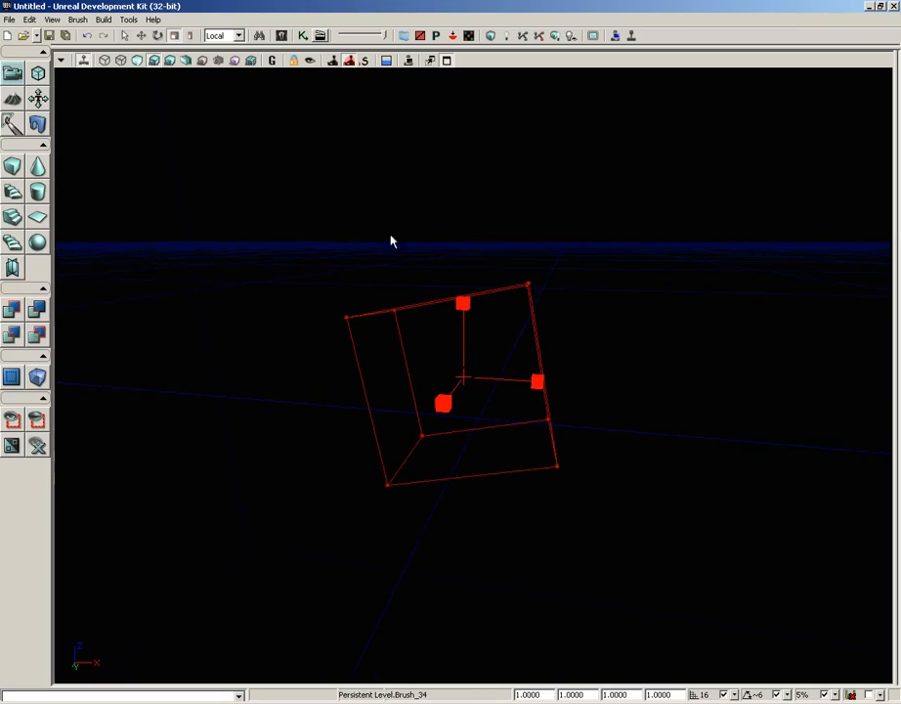
# Open the recent map VCTF-Sandstorm.udk
pyautogui.click(8, 20)
pyautogui.moveTo(60, 148)
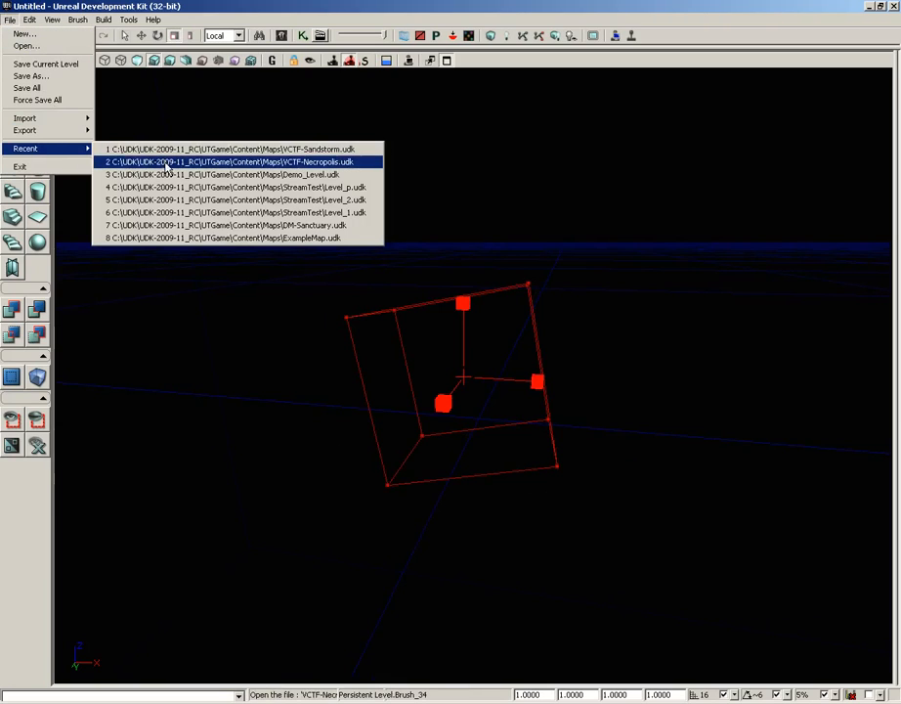
pyautogui.click(196, 148)
pyautogui.click(456, 382)
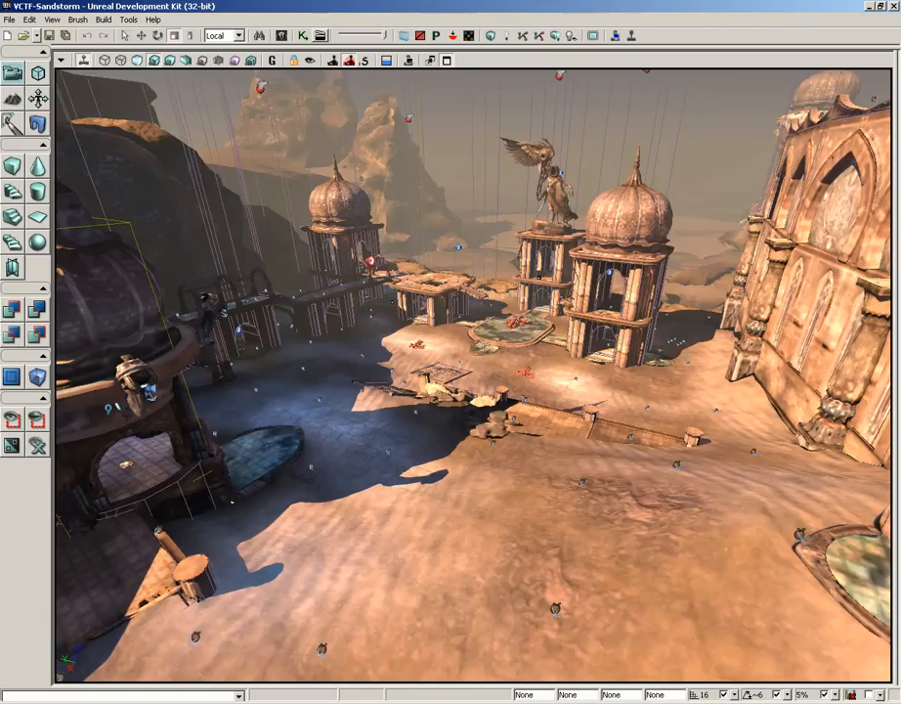
# Select the large dome mesh on the tower beside the winged statue and activate translation mode
pyautogui.moveTo(484, 346); pyautogui.dragTo(557, 205)
pyautogui.click(504, 391)
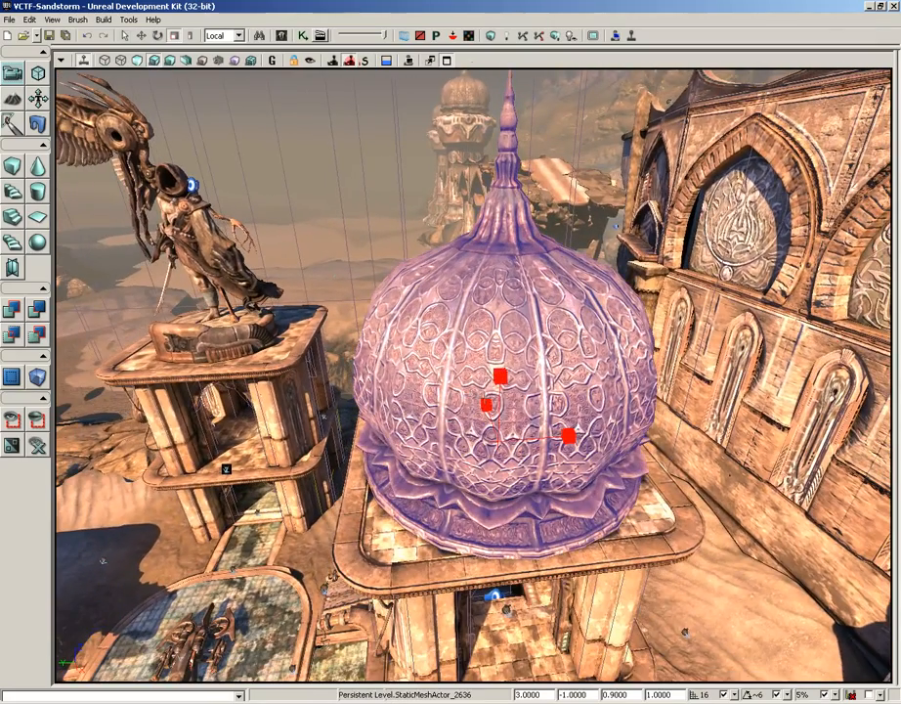
pyautogui.moveTo(712, 550); pyautogui.dragTo(698, 608, button='right')
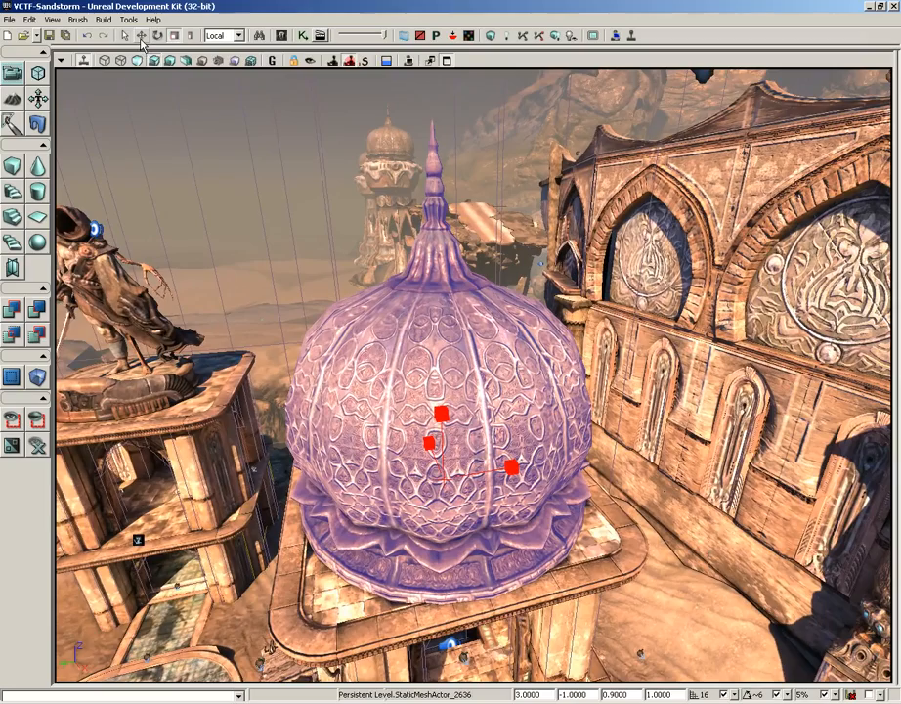
pyautogui.click(141, 37)
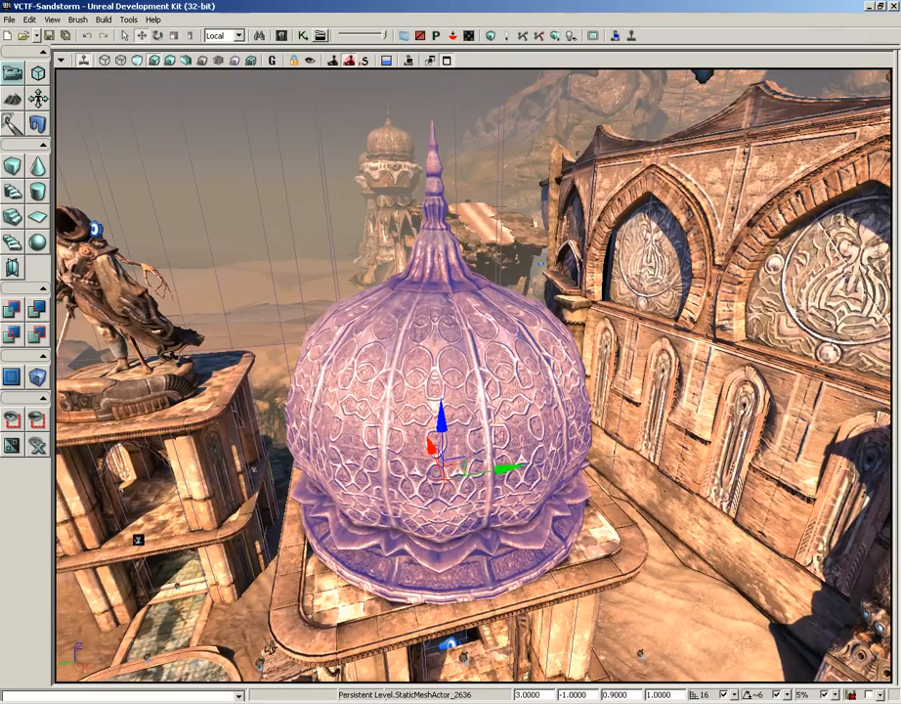
pyautogui.moveTo(623, 461); pyautogui.dragTo(671, 502, button='right')
# Keep the Local coordinate system and move the dome along its local X axis off the tower
pyautogui.click(239, 36)
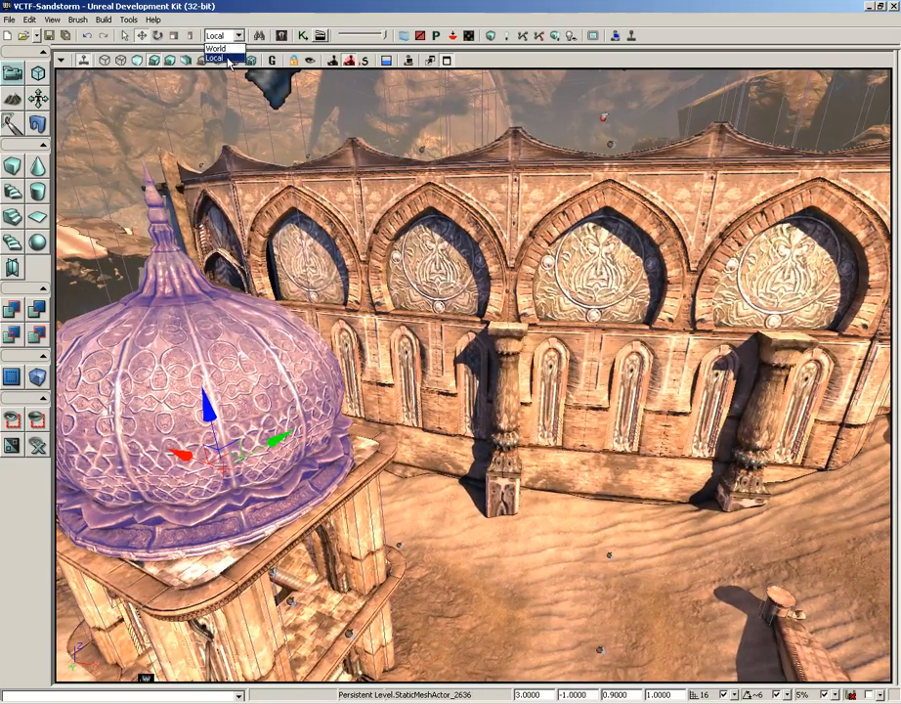
pyautogui.click(212, 58)
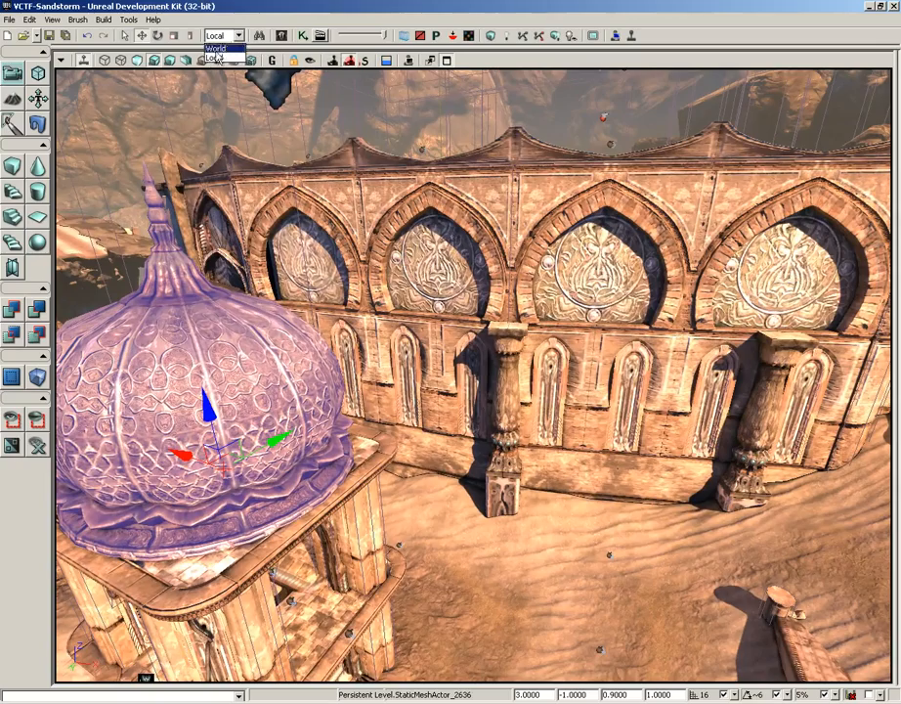
pyautogui.moveTo(461, 323); pyautogui.dragTo(352, 315, button='middle')
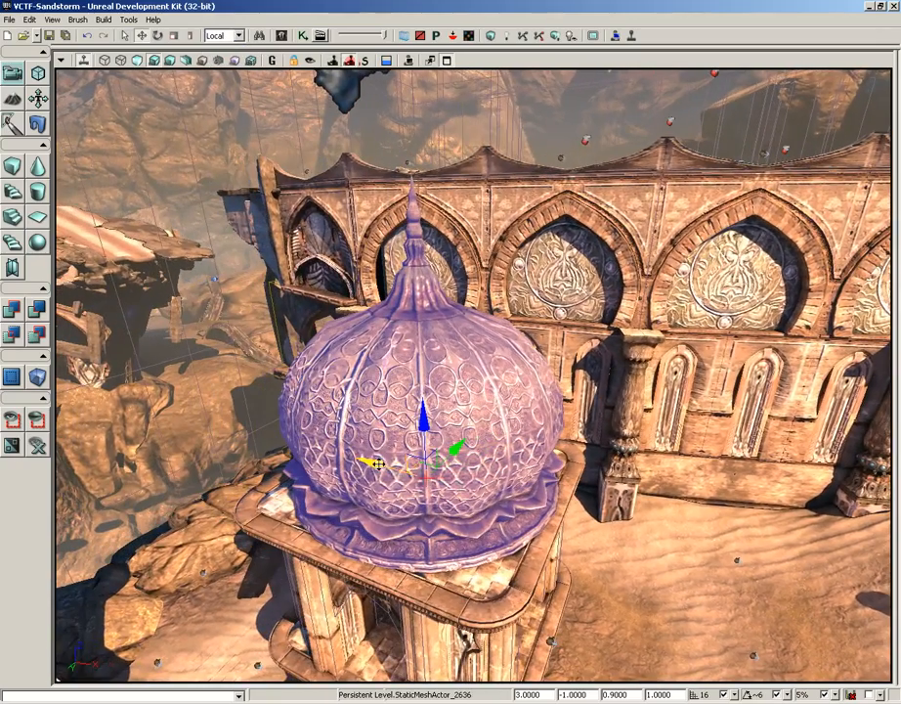
pyautogui.moveTo(378, 463); pyautogui.dragTo(768, 488)
pyautogui.moveTo(768, 489); pyautogui.dragTo(861, 488, button='right')
pyautogui.moveTo(430, 415); pyautogui.dragTo(429, 458, button='right')
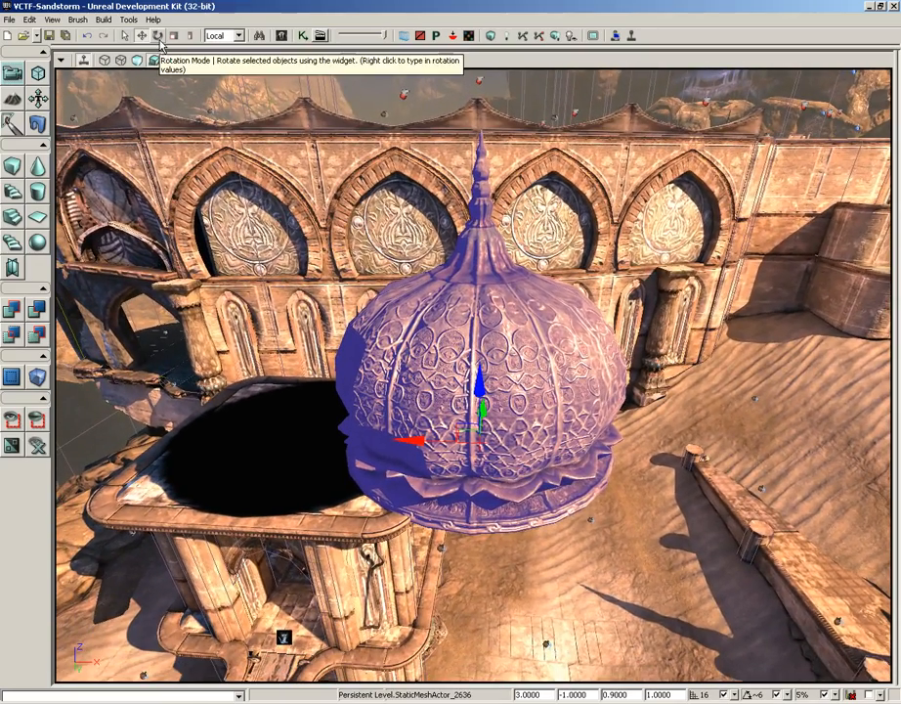
# Rotate the dome around its local Y axis so its spire tilts toward the walled corner
pyautogui.moveTo(570, 362); pyautogui.dragTo(564, 377)
pyautogui.press('space')
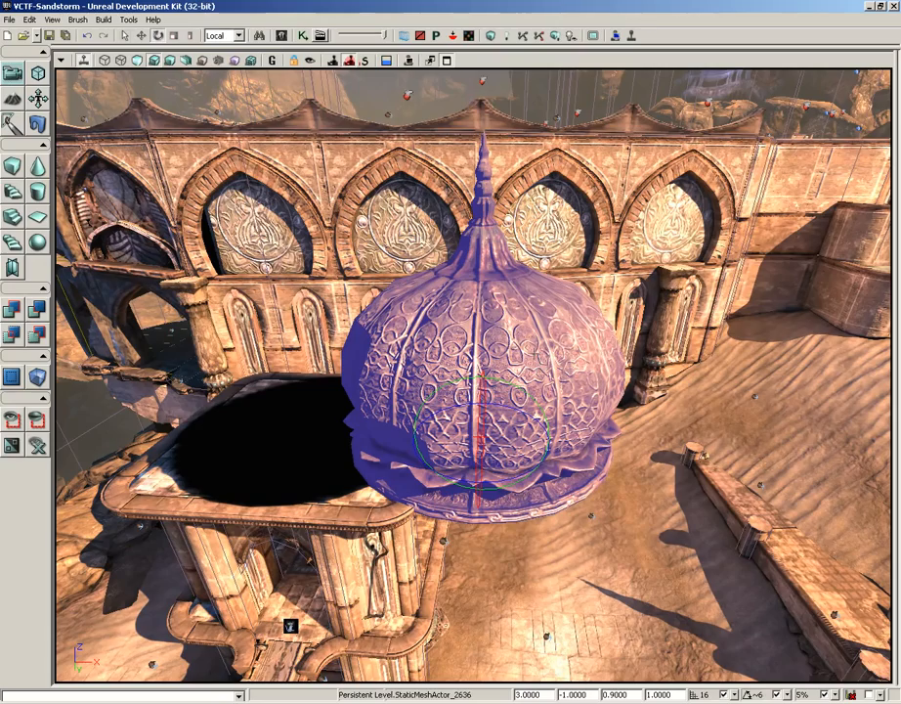
pyautogui.moveTo(511, 377); pyautogui.dragTo(450, 354)
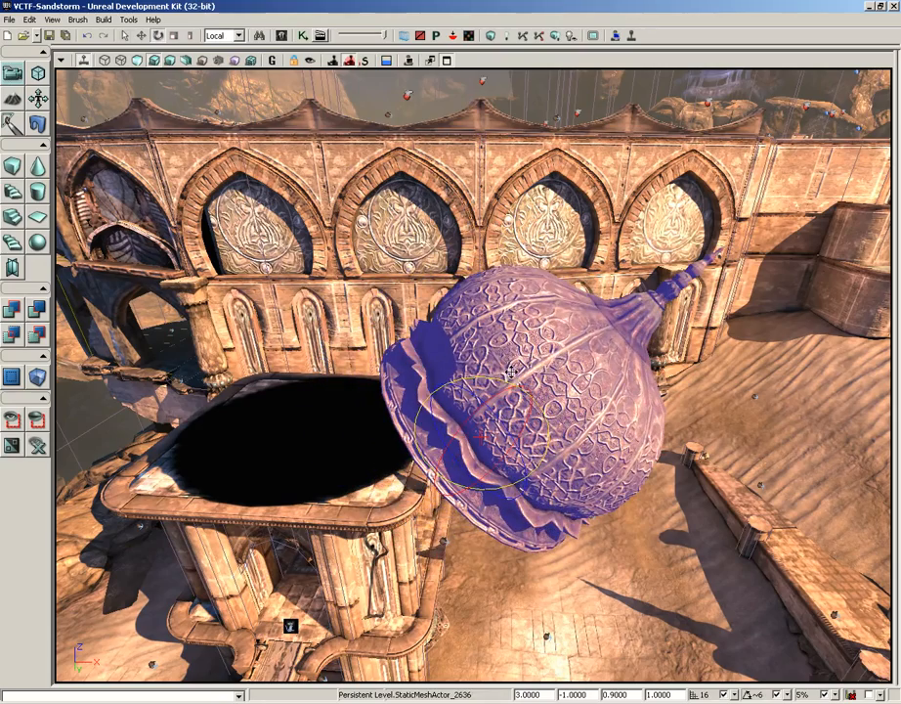
# Return to translation mode, set the reference coordinate system to World and move the tilted dome along the world X axis
pyautogui.click(142, 36)
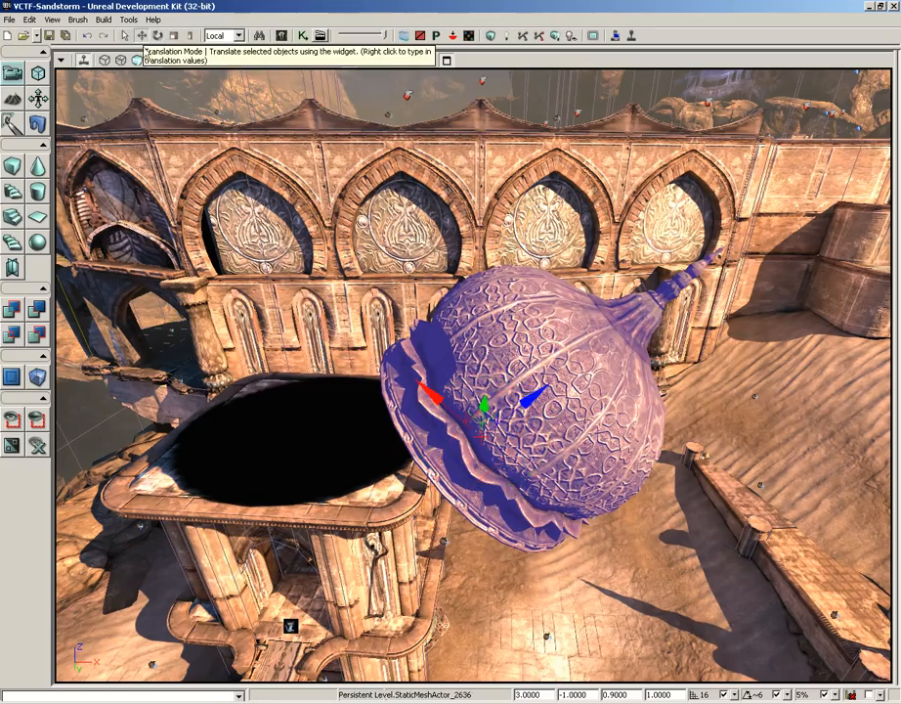
pyautogui.moveTo(483, 287); pyautogui.dragTo(527, 292)
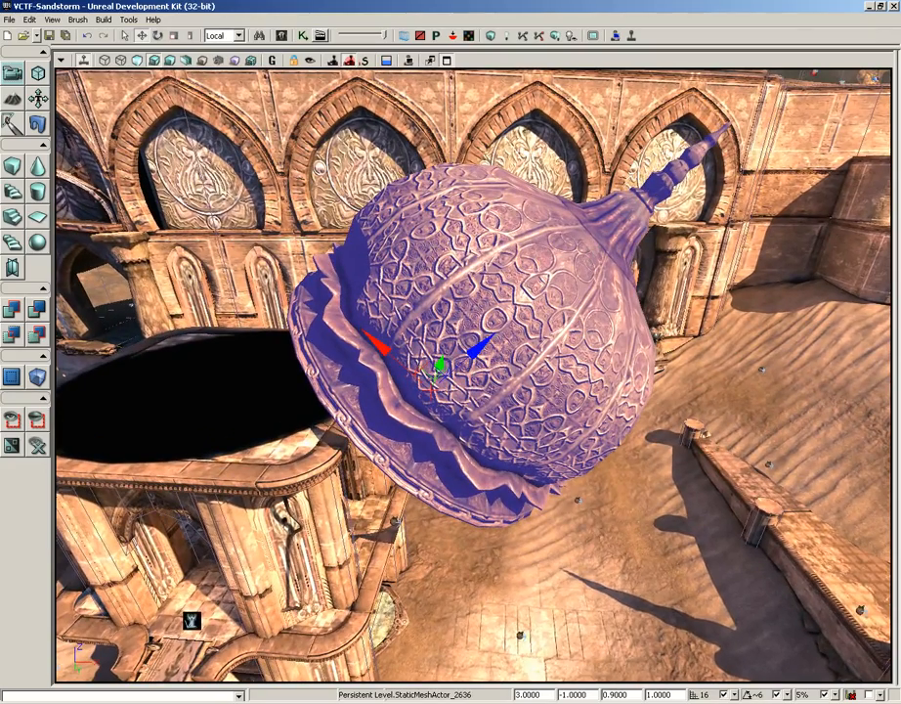
pyautogui.click(237, 37)
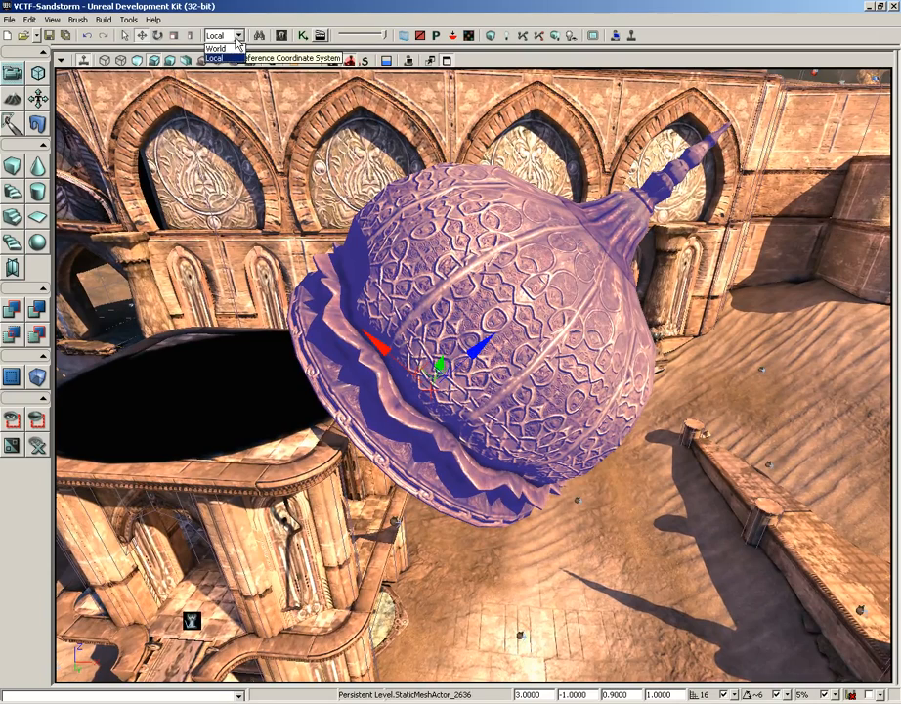
pyautogui.click(221, 46)
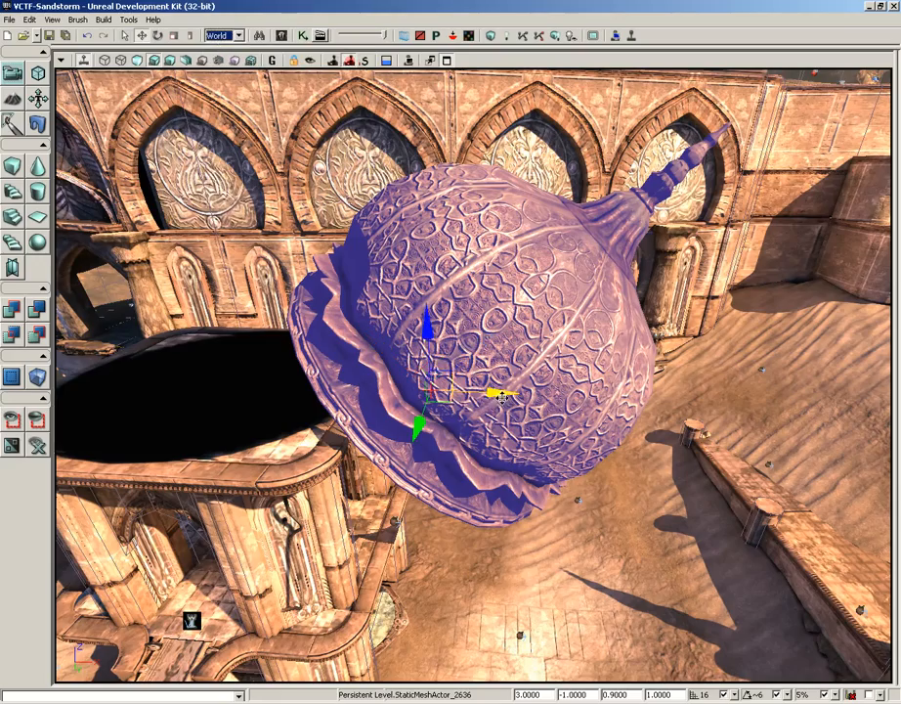
pyautogui.moveTo(493, 392); pyautogui.dragTo(455, 359)
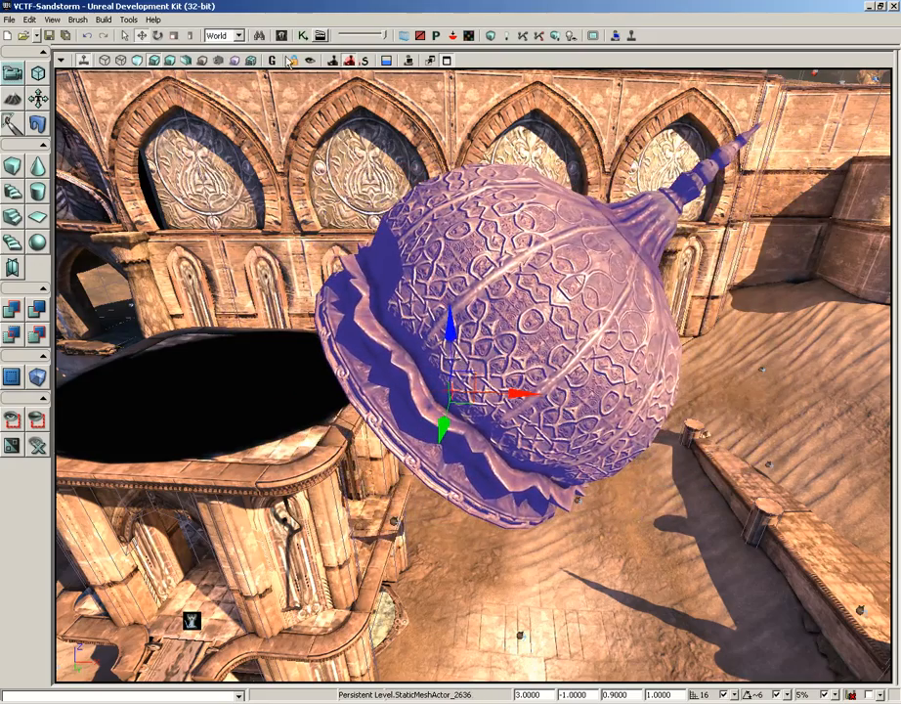
# Set the reference coordinate system to Local and move the dome diagonally upward along its local X axis
pyautogui.click(237, 35)
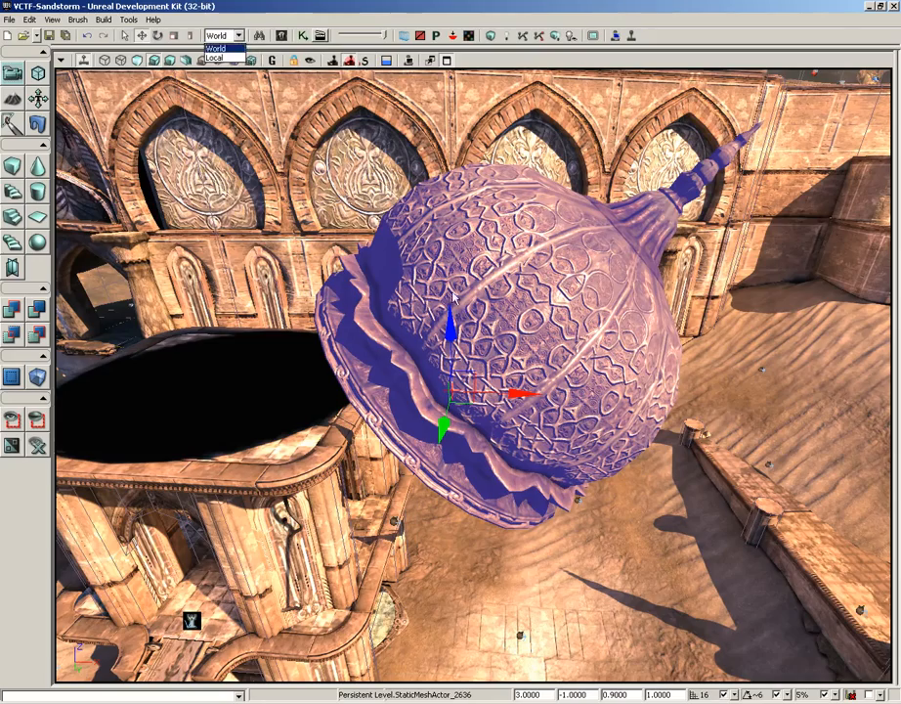
pyautogui.click(214, 57)
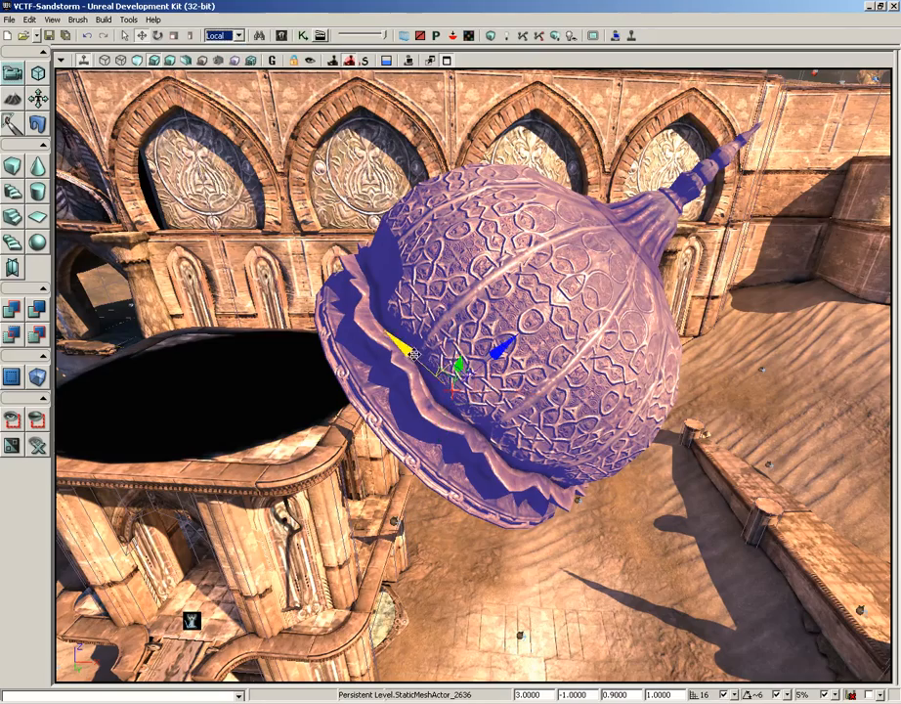
pyautogui.moveTo(402, 346); pyautogui.dragTo(389, 299)
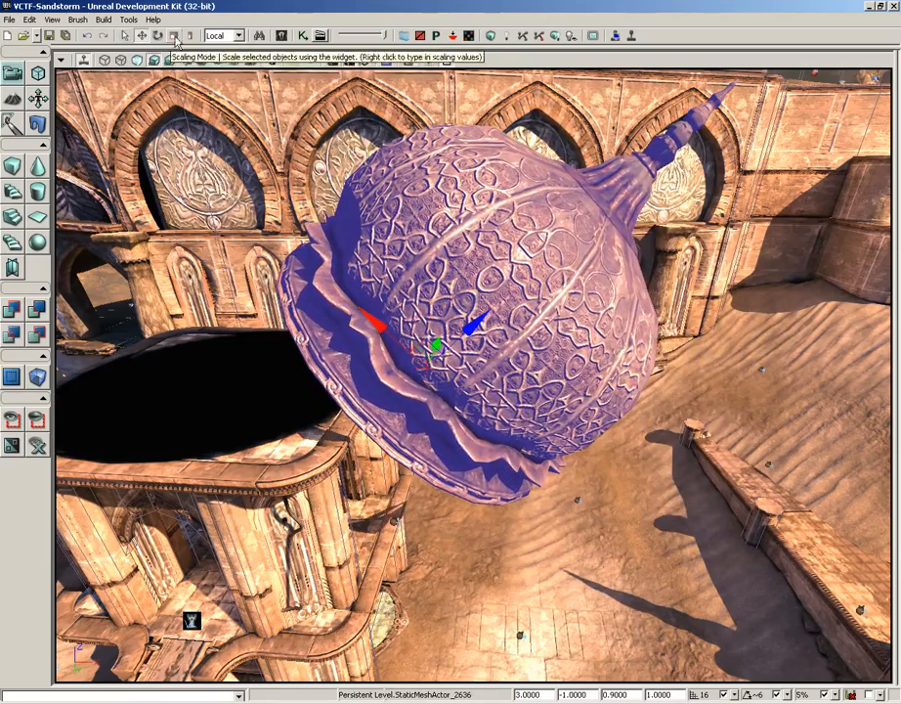